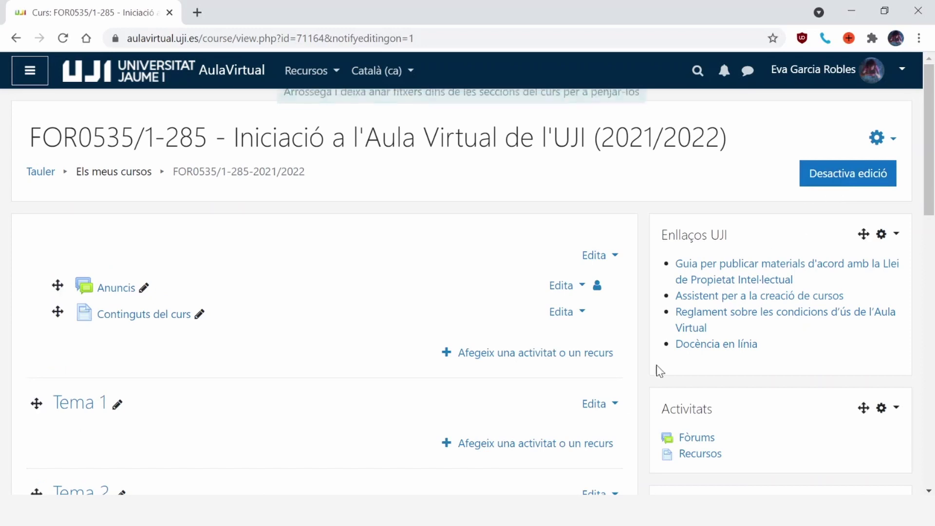
Step: Start adding a Fòrum activity to Tema 1, reading the activity's help description in the activity chooser
left_click(529, 451)
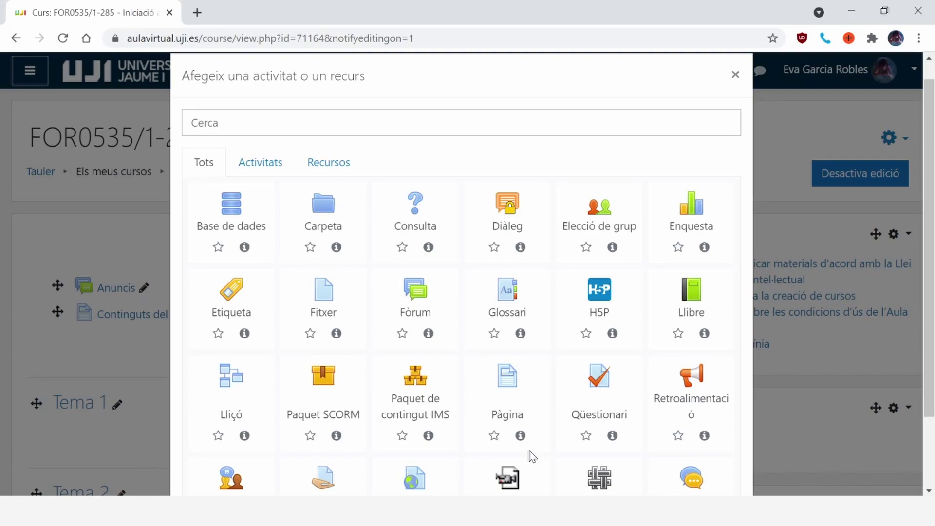
left_click(437, 309)
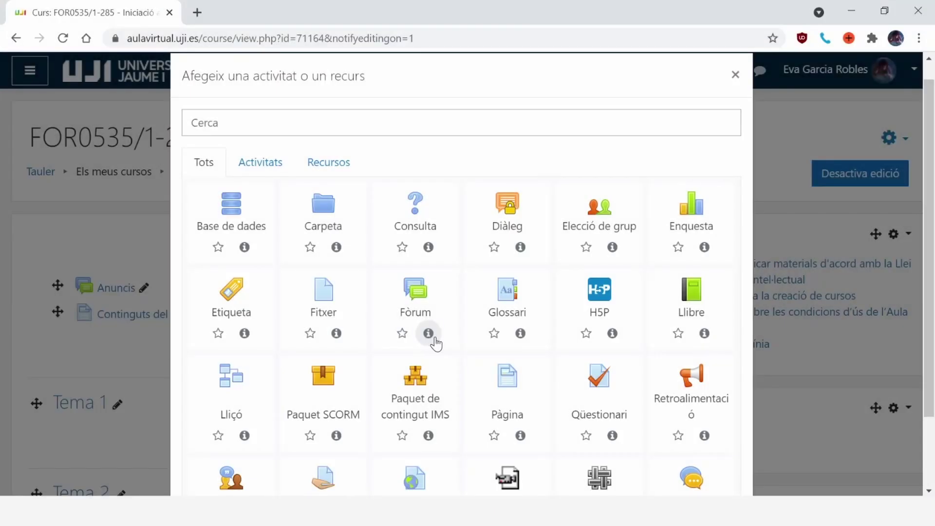
left_click(431, 334)
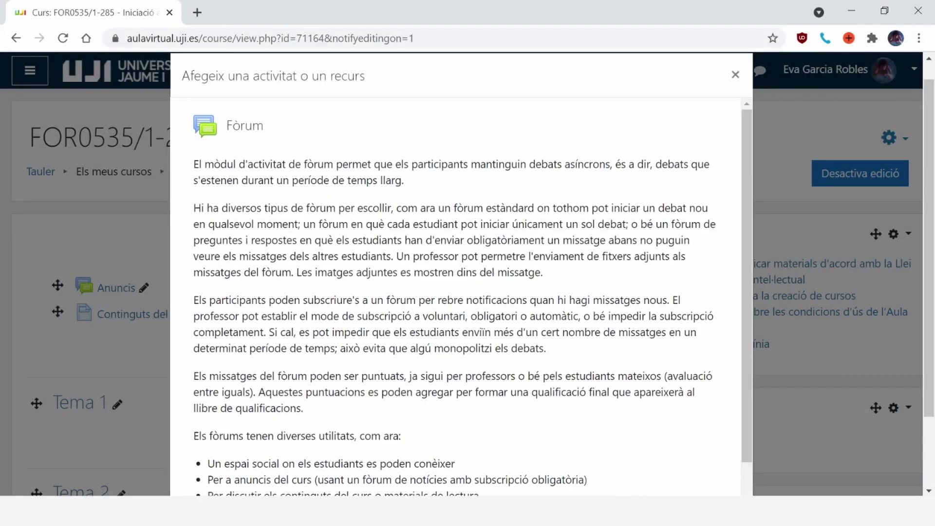
scroll(438, 341, "down", 1)
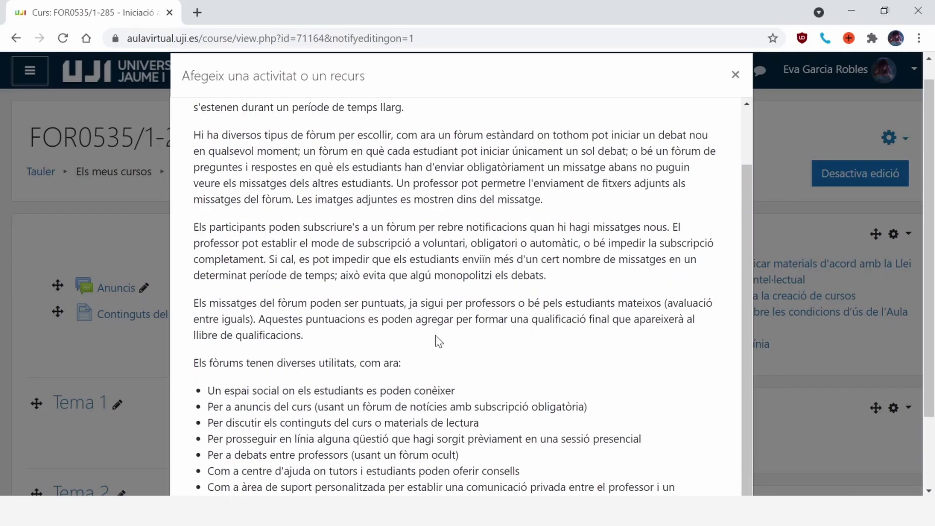
scroll(435, 342, "down", 3)
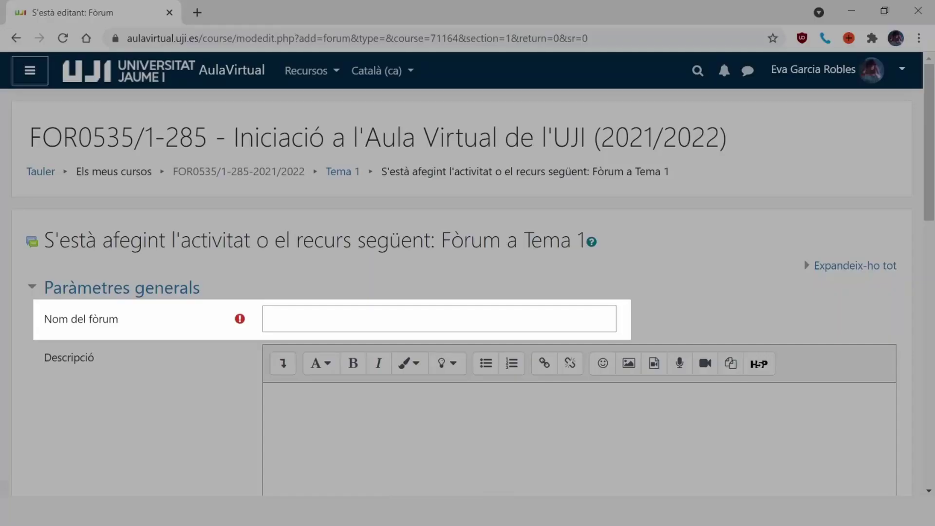
Step: Name the forum "Tutoria pública" and paste the prepared text on asking course questions publicly as its description
left_click(273, 319)
type("T")
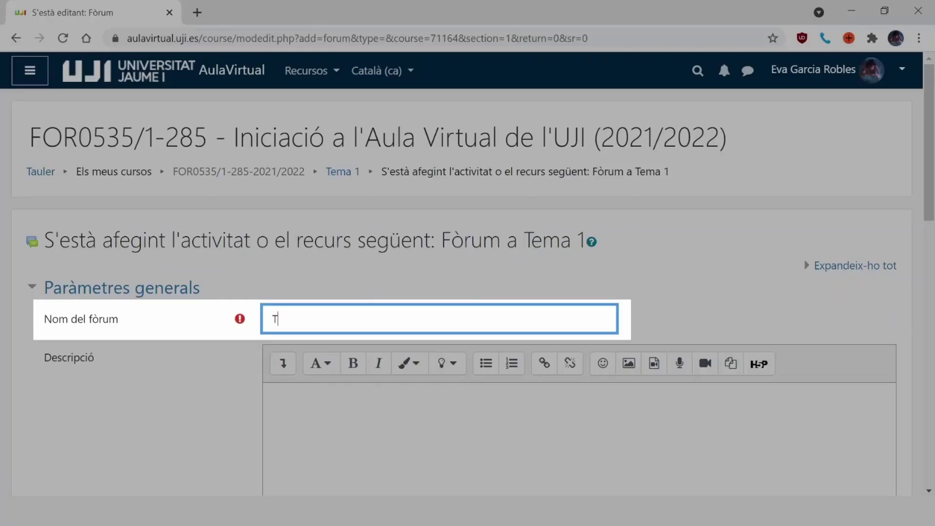
type("utoria pública")
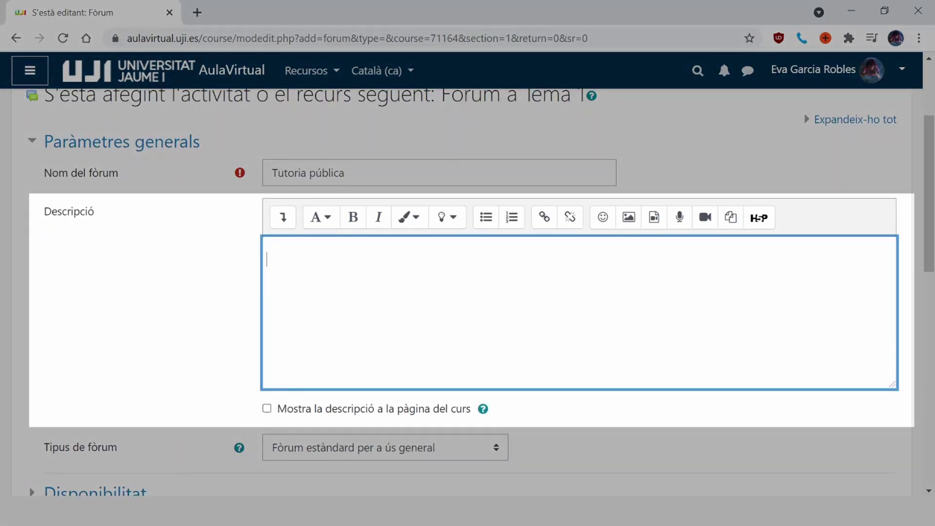
key("ctrl+v")
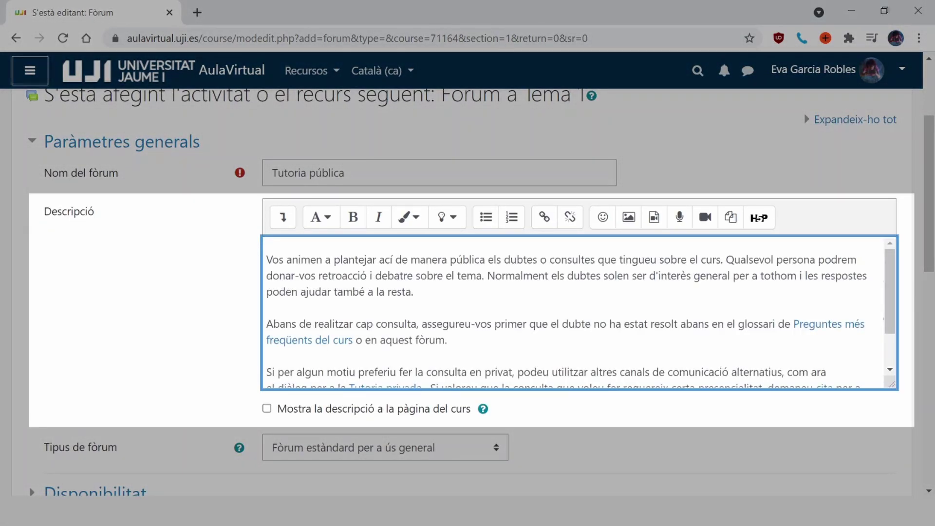
left_click_drag(888, 293, 888, 322)
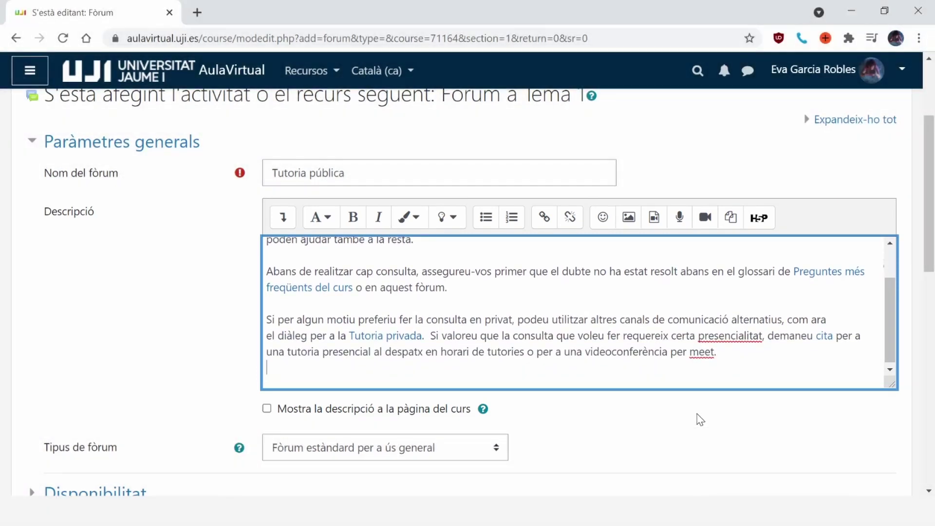
Step: Open the forum type options and examine the Fòrum d'acompanyament example, including its debate "Sales meet nomes per a grups"
scroll(700, 419, "down", 3)
left_click(496, 302)
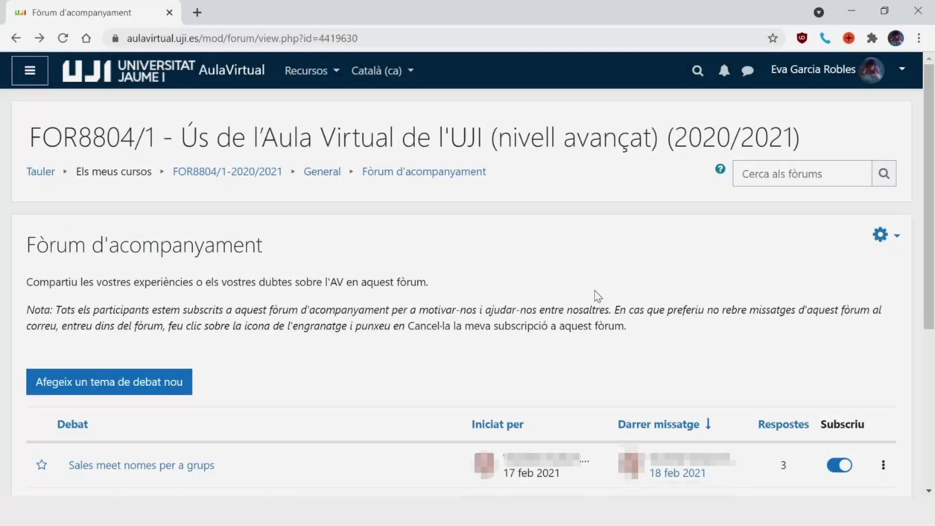
scroll(595, 296, "down", 3)
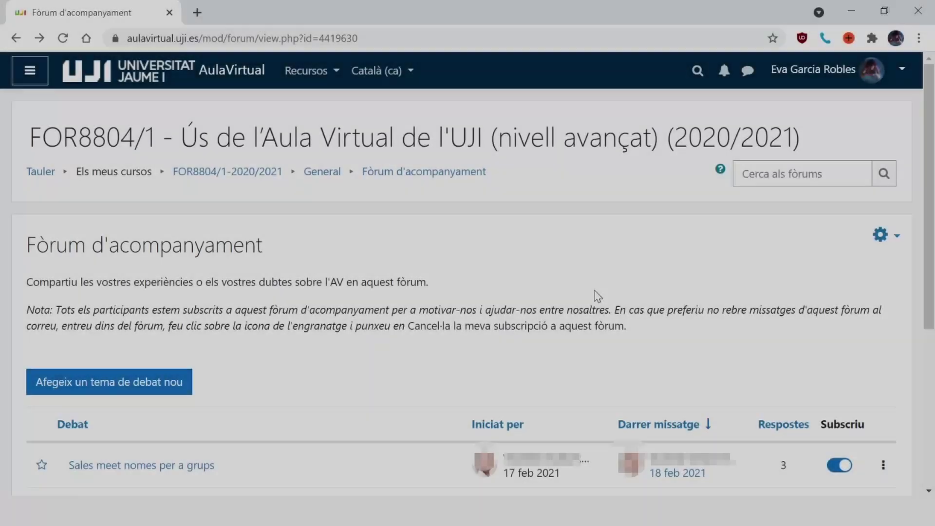
scroll(598, 296, "down", 2)
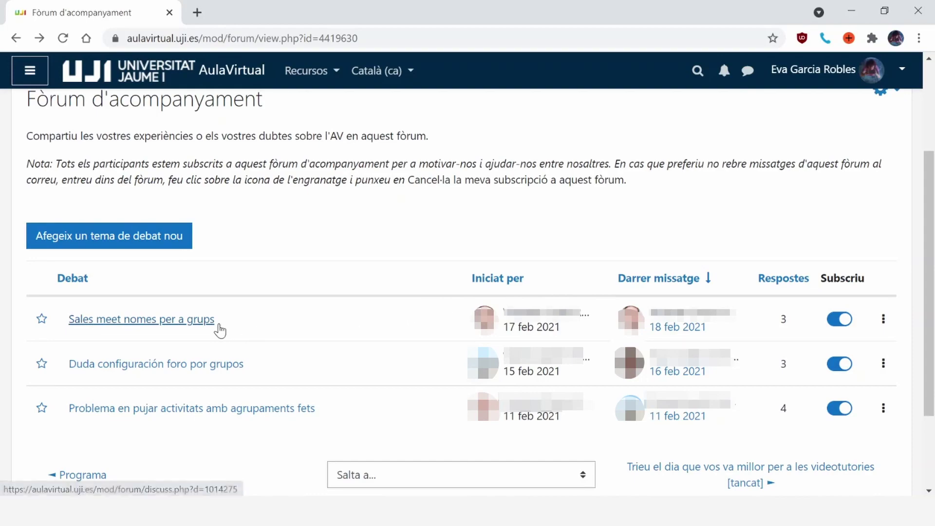
left_click(219, 326)
scroll(778, 338, "down", 5)
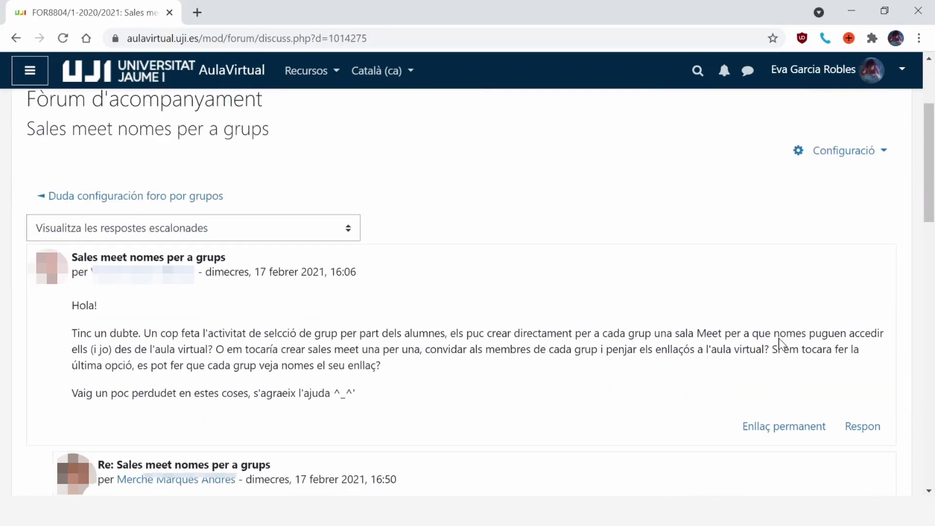
scroll(779, 338, "down", 15)
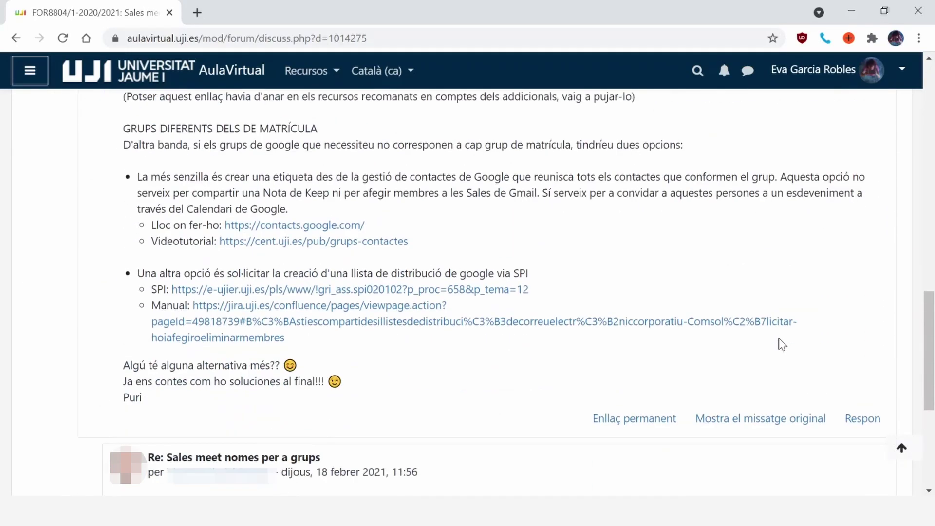
left_click(901, 447)
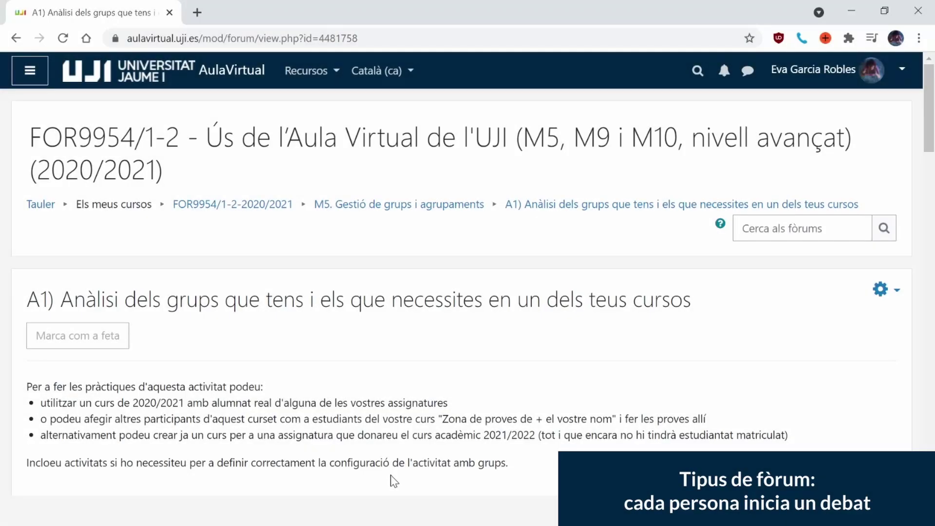
Step: Examine the one-debate-per-person forum "A1) Anàlisi dels grups", its instructions and debate list, and open the first "Actividad M5" debate
scroll(390, 475, "down", 14)
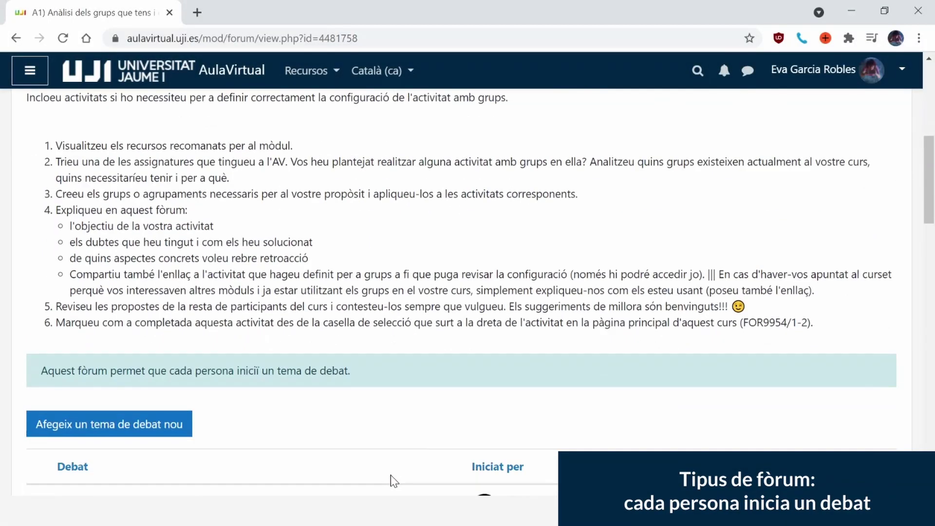
scroll(391, 474, "down", 11)
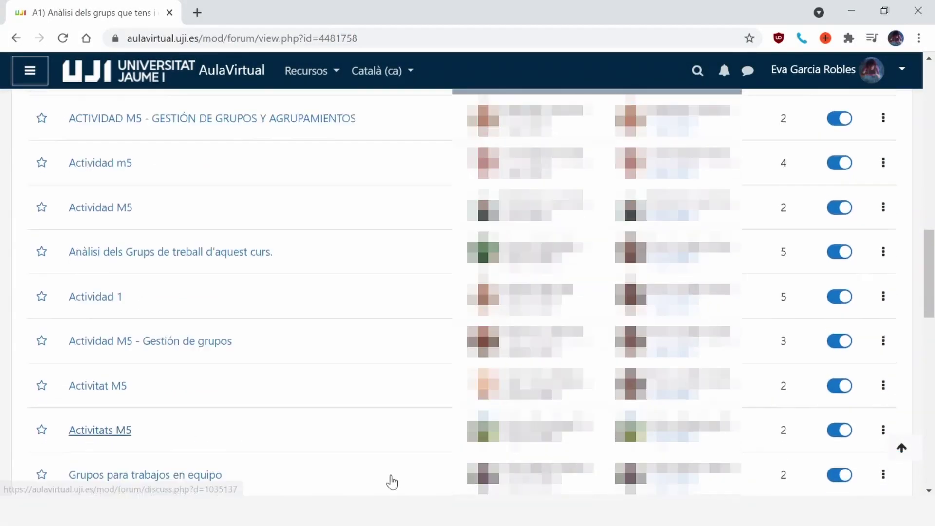
scroll(390, 475, "down", 8)
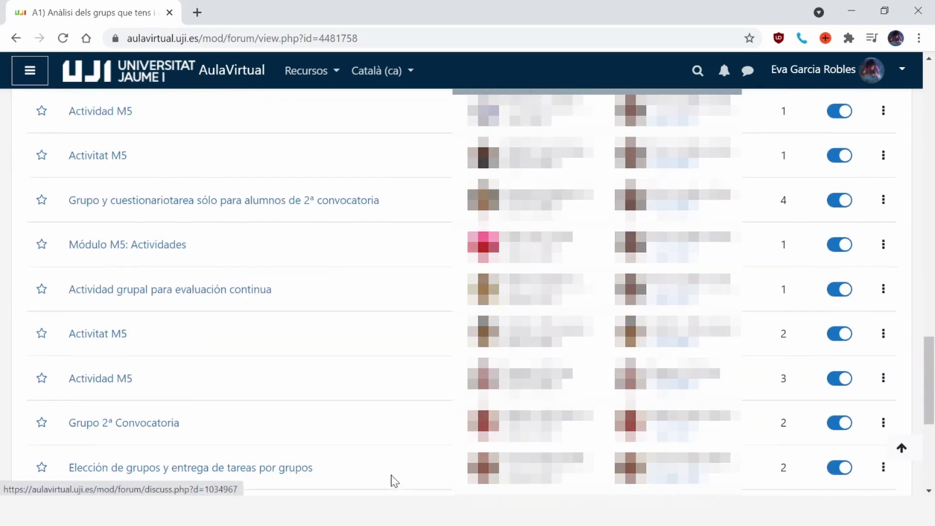
scroll(399, 437, "up", 20)
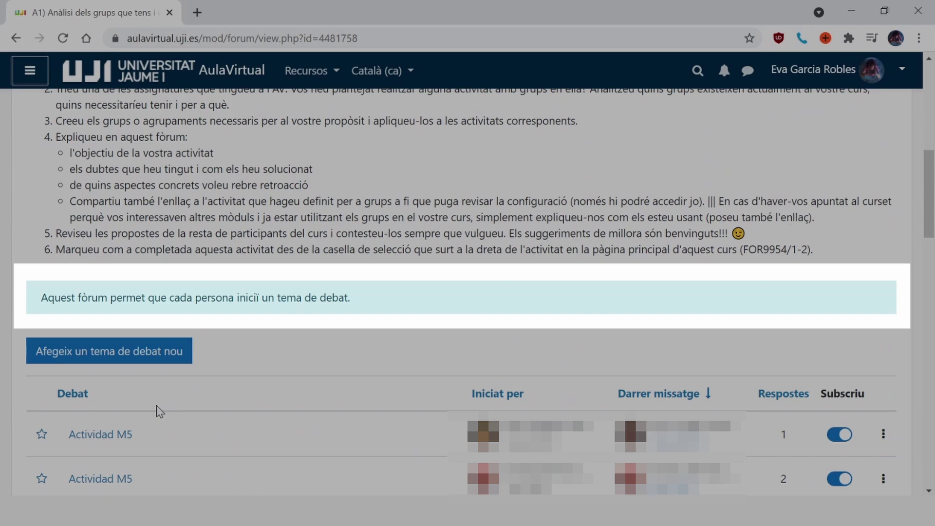
left_click(129, 434)
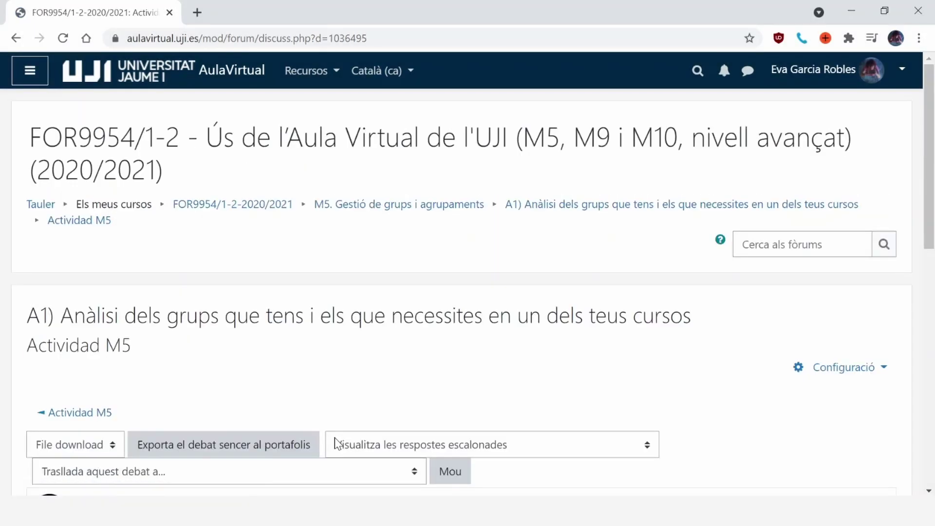
scroll(335, 437, "down", 4)
scroll(334, 437, "down", 5)
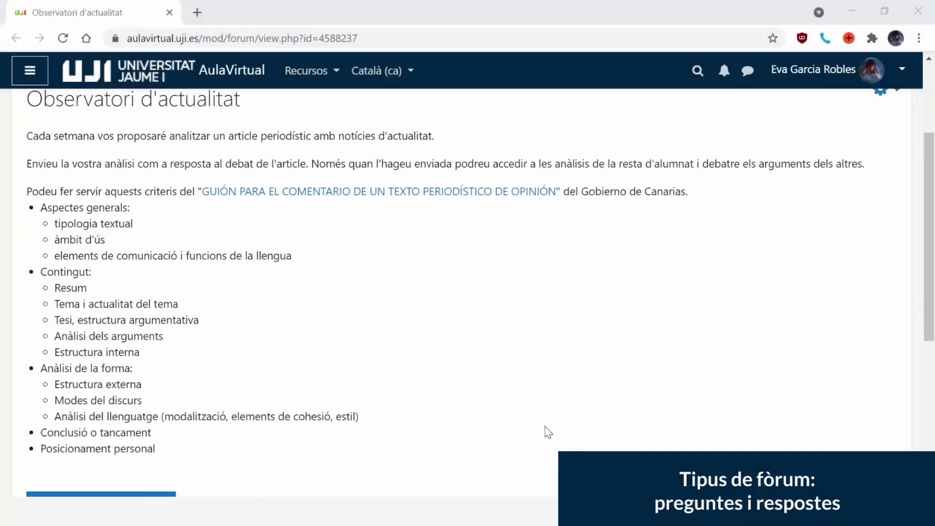
Step: Examine the question-and-answer forum "Observatori d'actualitat" as teacher and as student, and open its debate "Atrapados en Kabul"
scroll(547, 432, "down", 1)
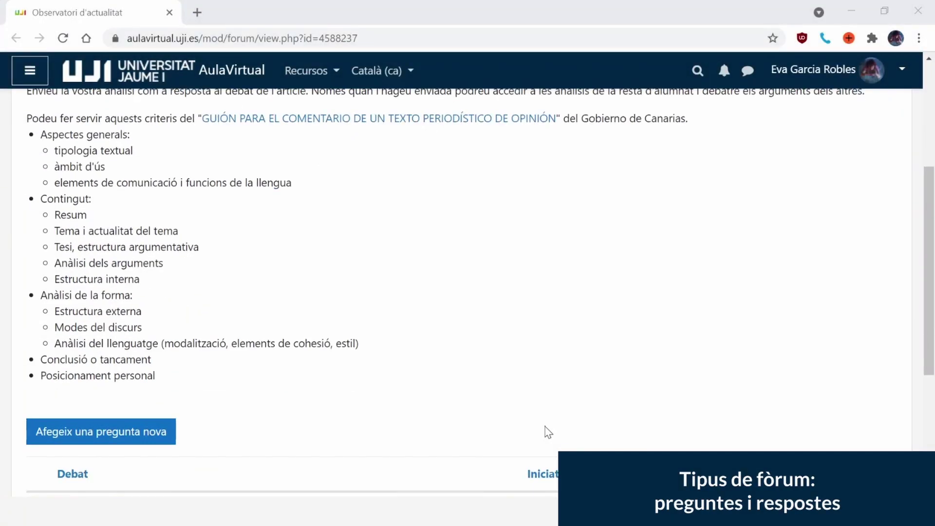
scroll(547, 431, "down", 2)
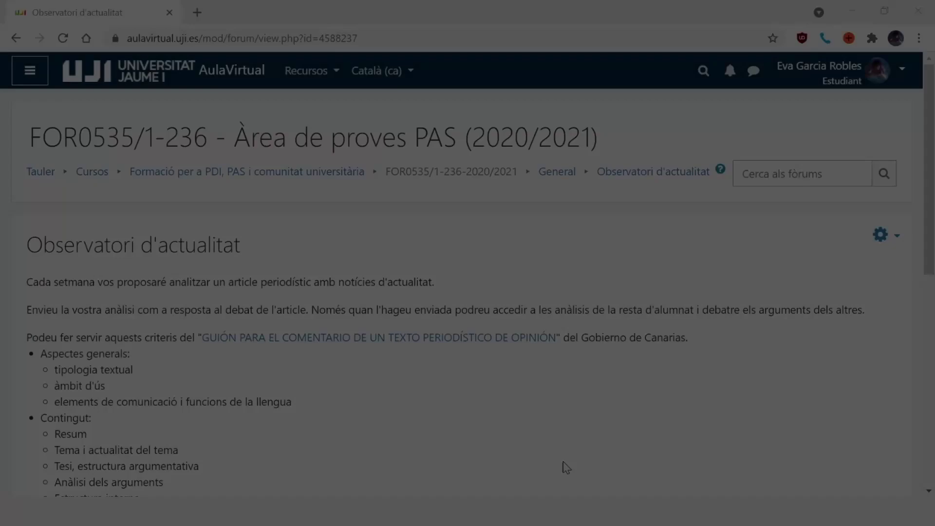
scroll(571, 425, "down", 5)
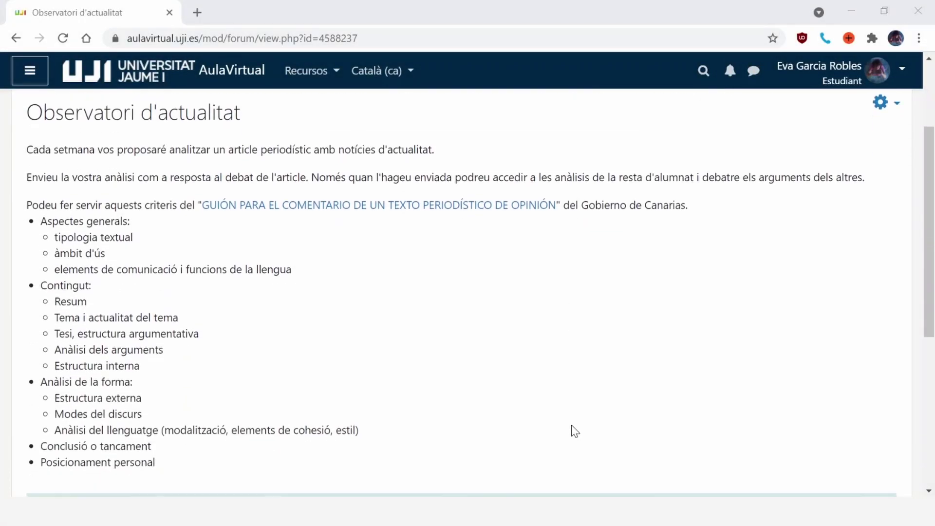
scroll(571, 425, "down", 1)
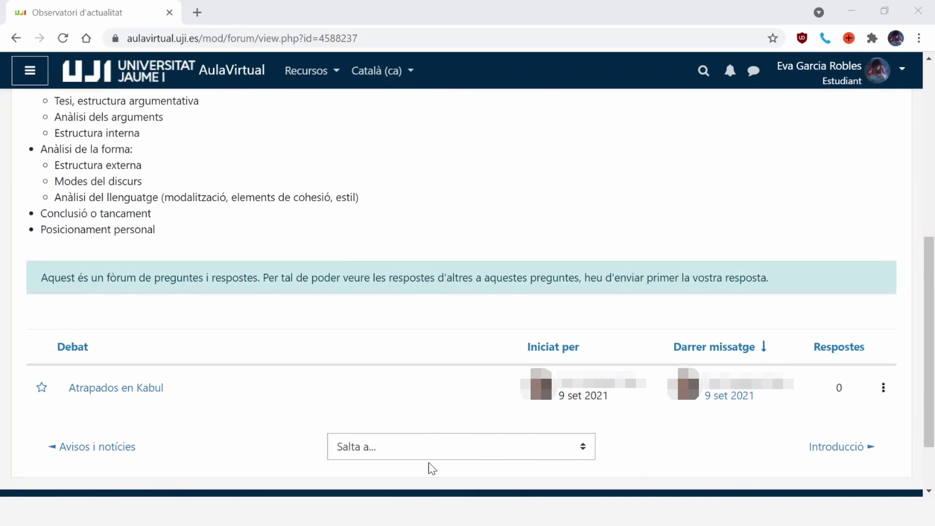
scroll(429, 464, "down", 1)
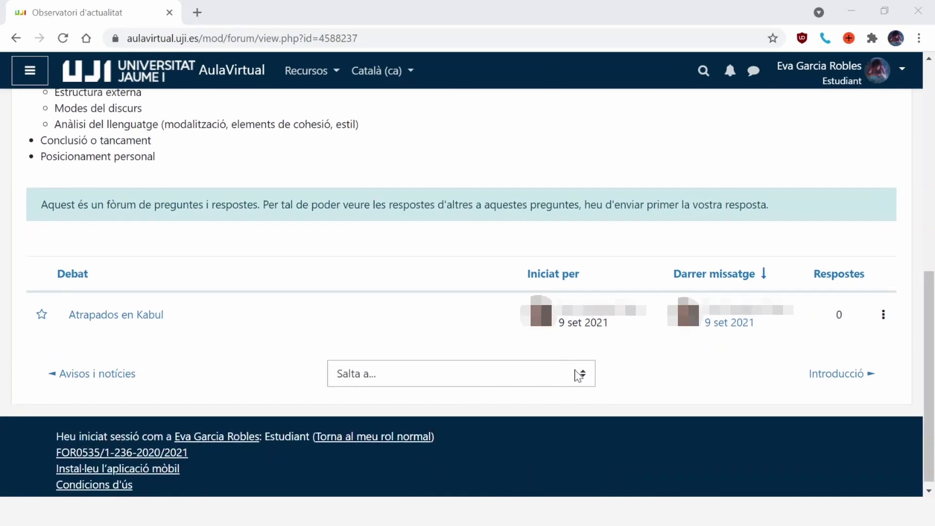
left_click(134, 325)
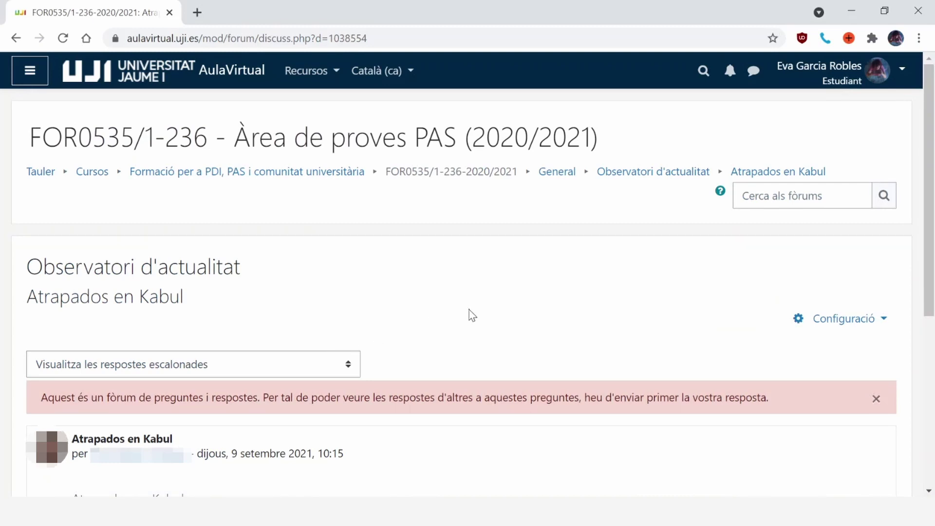
scroll(472, 316, "down", 3)
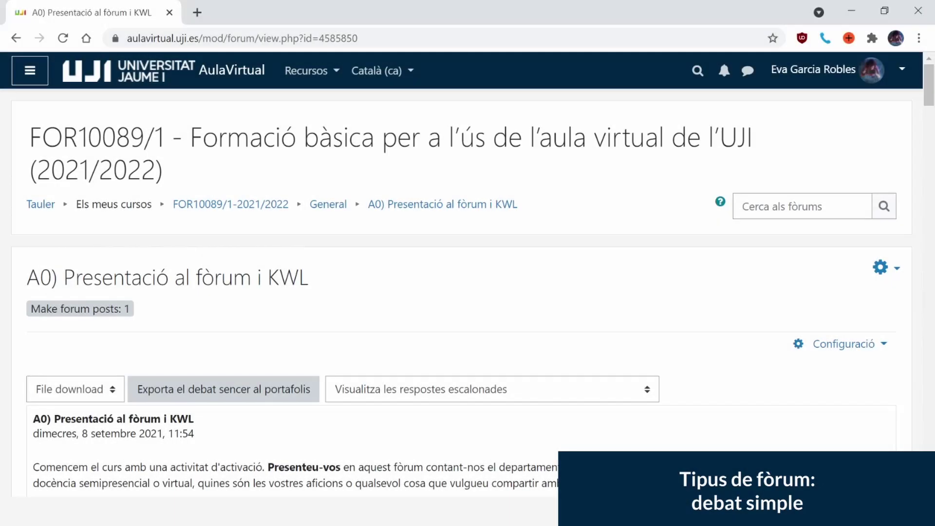
Step: Read through the opening message and replies of the simple-debate forum "A0) Presentació al fòrum i KWL"
scroll(467, 292, "down", 5)
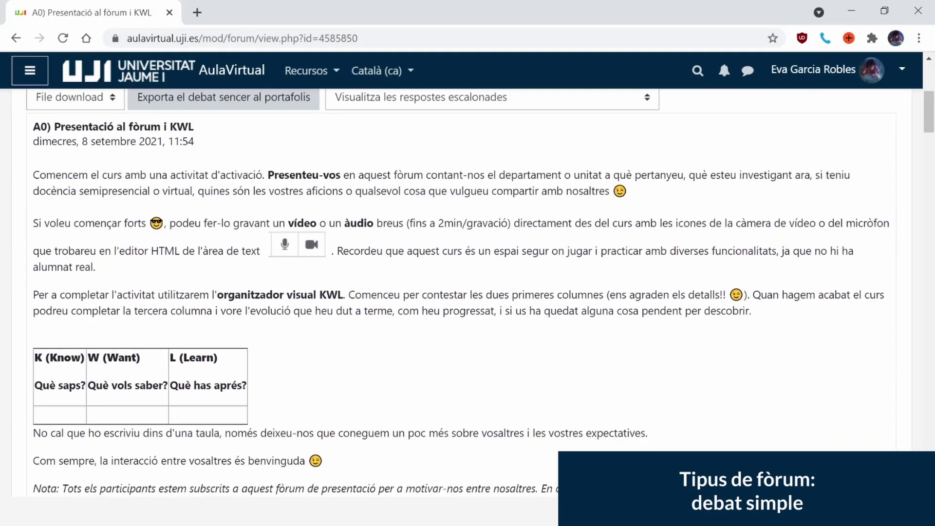
scroll(708, 473, "down", 10)
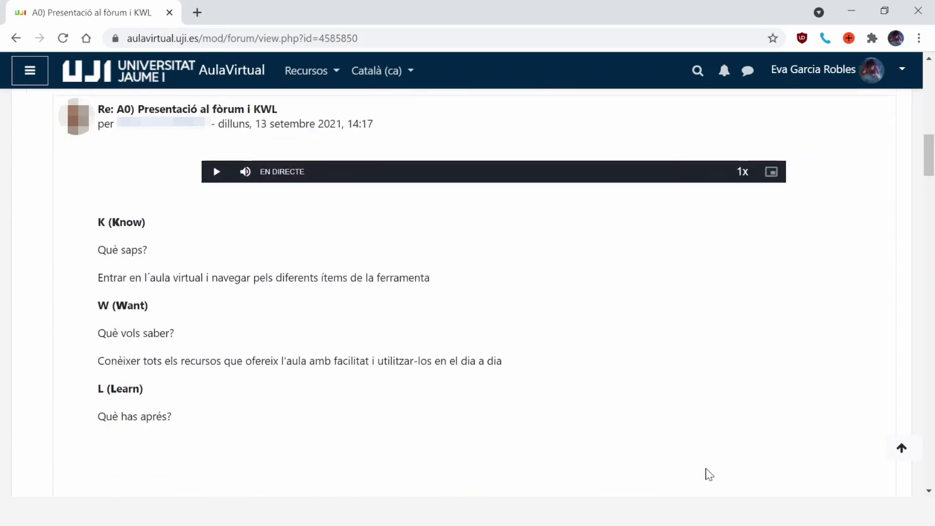
scroll(709, 473, "down", 12)
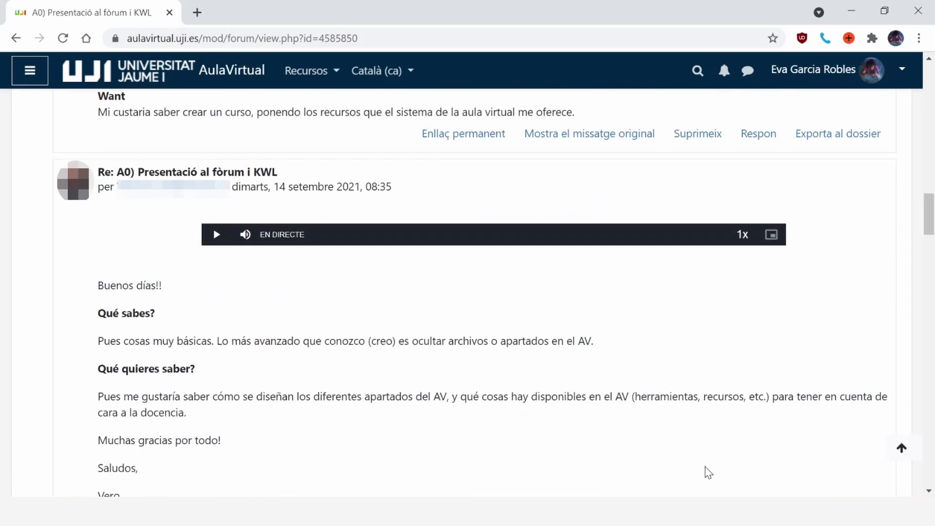
scroll(708, 473, "down", 10)
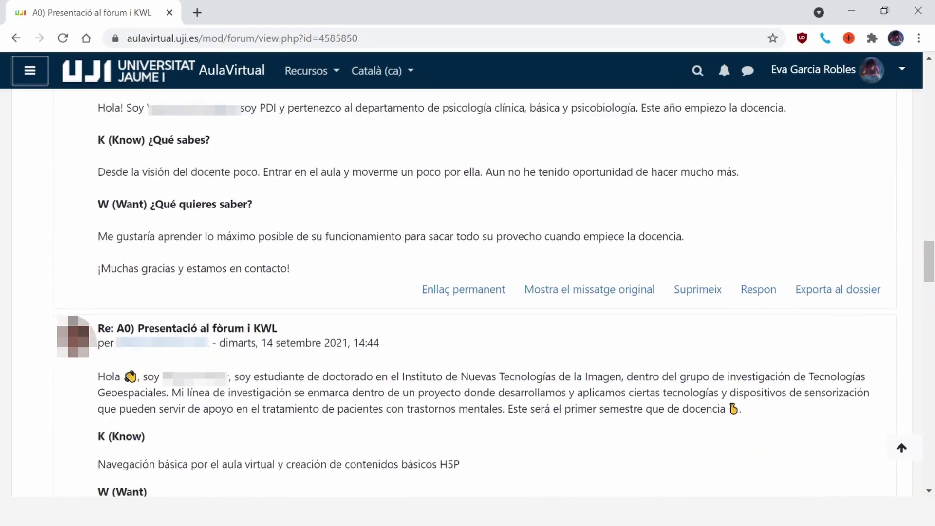
scroll(708, 472, "down", 9)
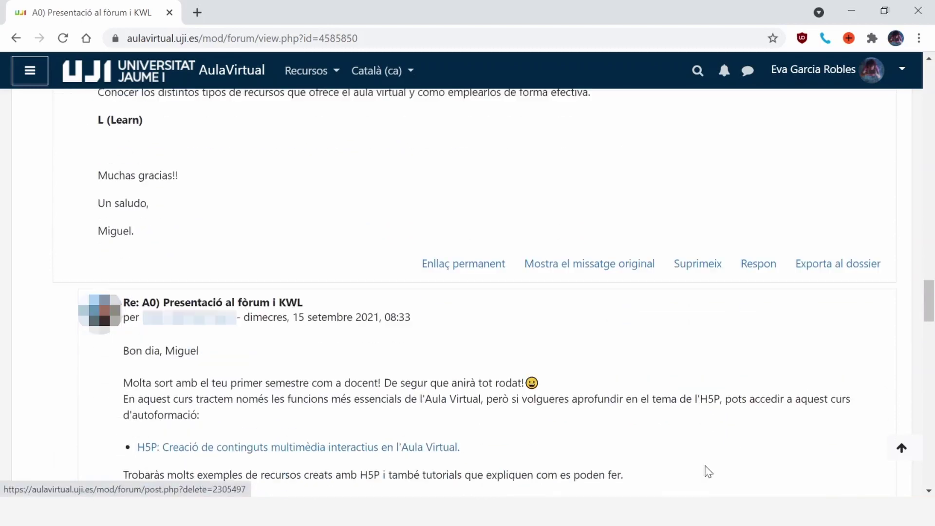
scroll(708, 472, "down", 13)
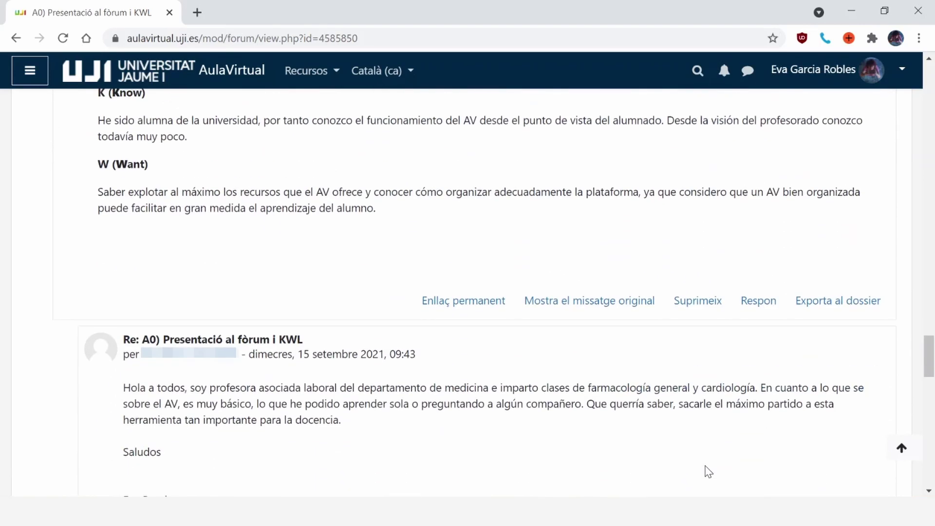
scroll(708, 472, "down", 10)
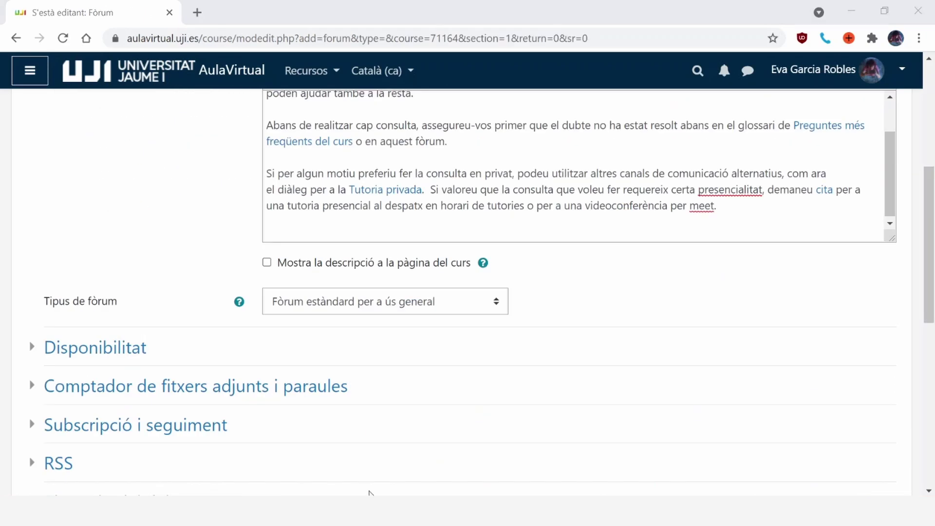
Step: Expand all sections of the forum settings form and look through the available options
left_click(241, 306)
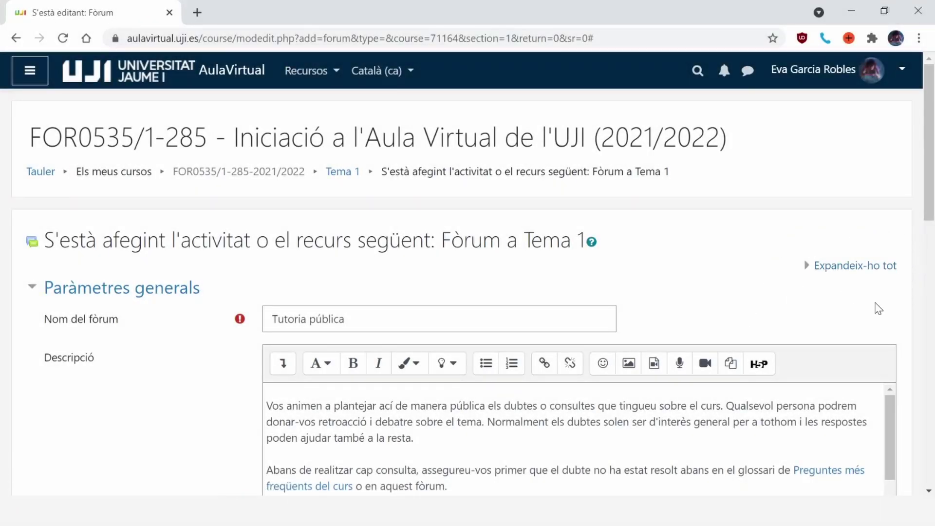
left_click(893, 272)
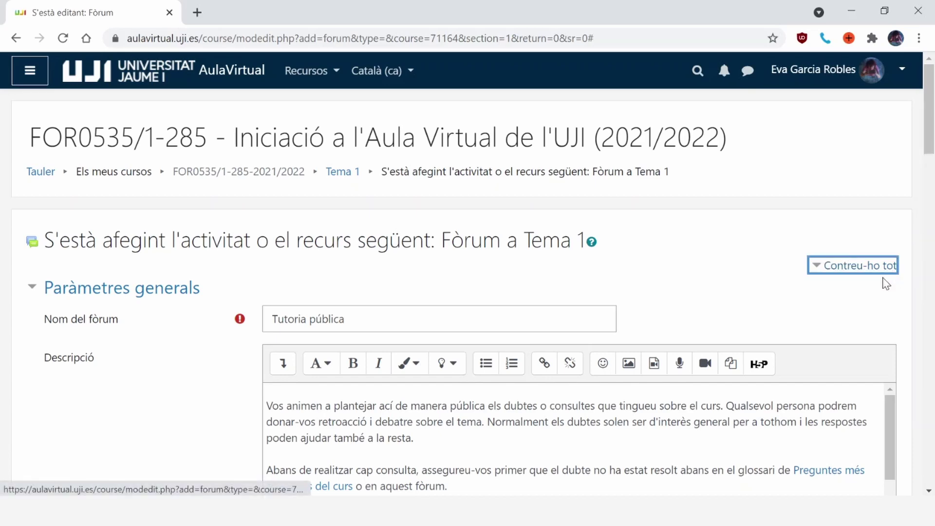
scroll(828, 351, "down", 4)
scroll(843, 371, "down", 20)
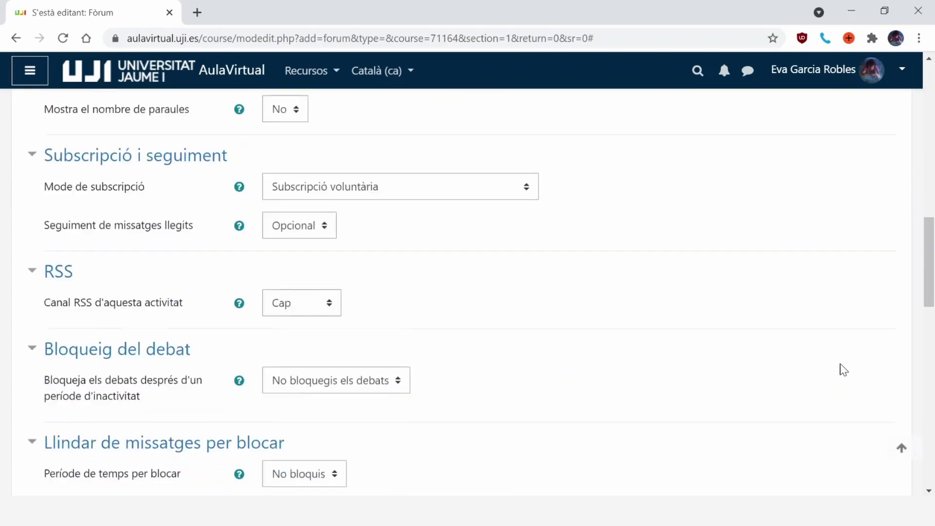
scroll(844, 370, "up", 20)
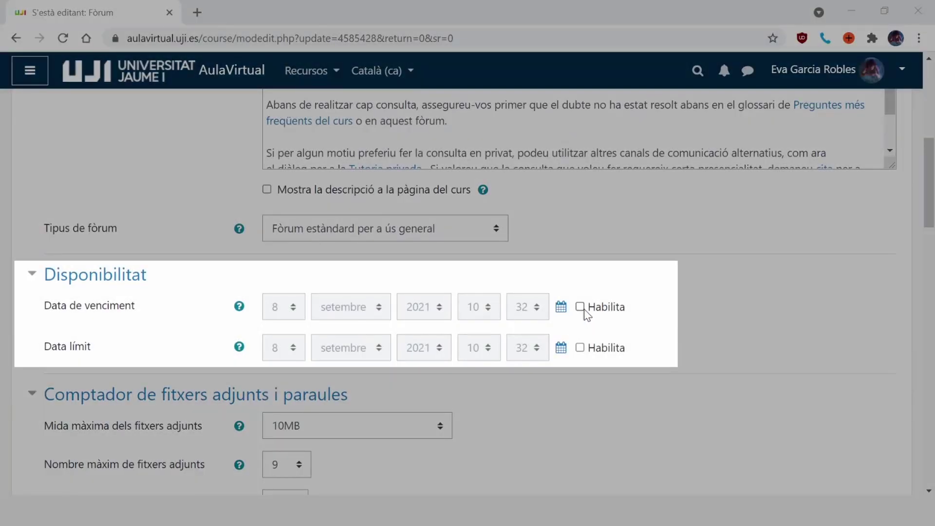
Step: Enable the forum's due date (Data de venciment) and set it to 8 octubre 2021 at 23:59
left_click(579, 307)
left_click(365, 316)
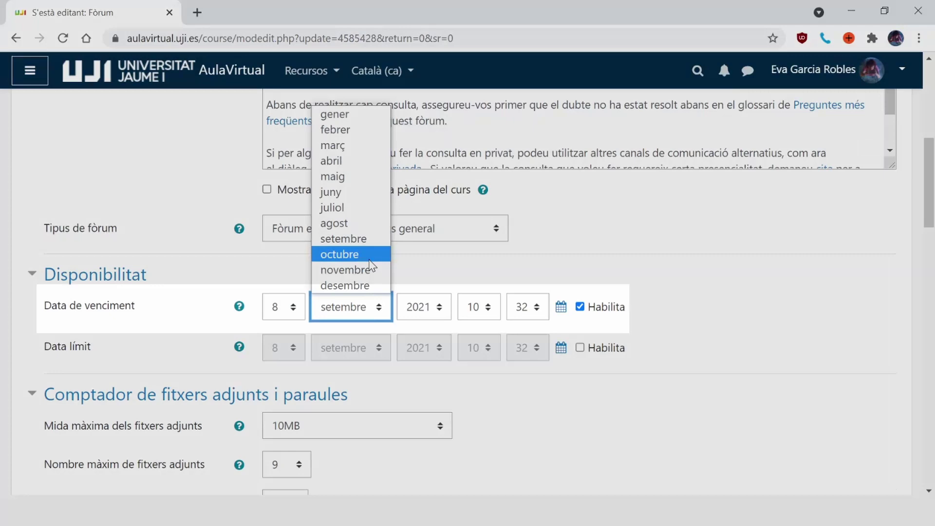
left_click(371, 257)
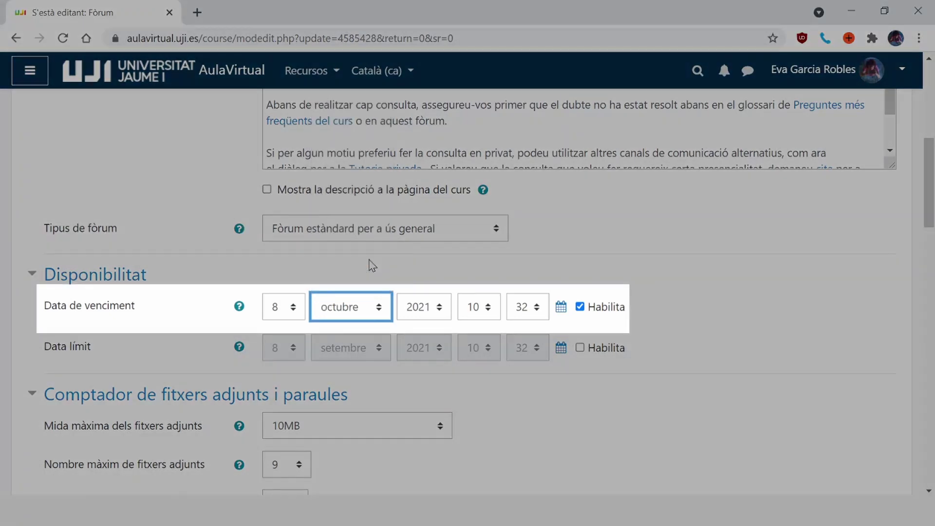
left_click(492, 313)
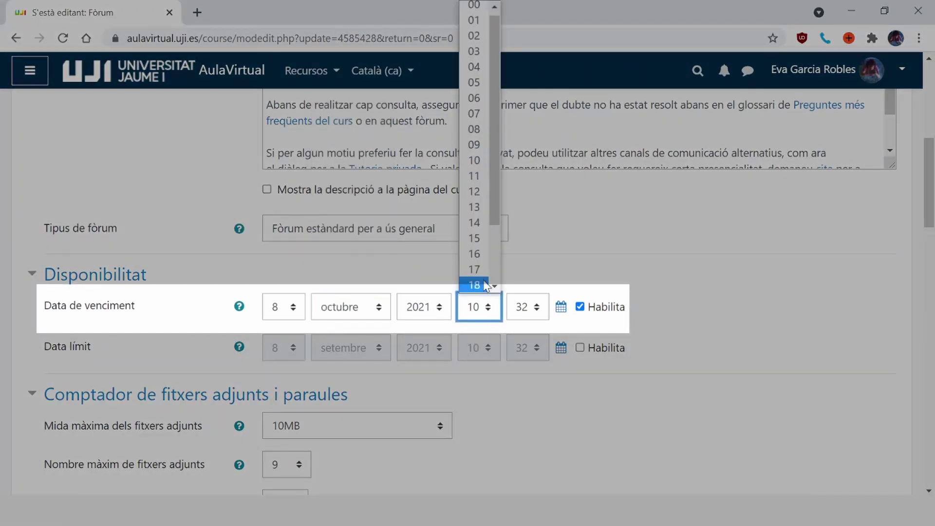
scroll(482, 285, "down", 2)
left_click(481, 286)
left_click(539, 304)
scroll(533, 280, "down", 9)
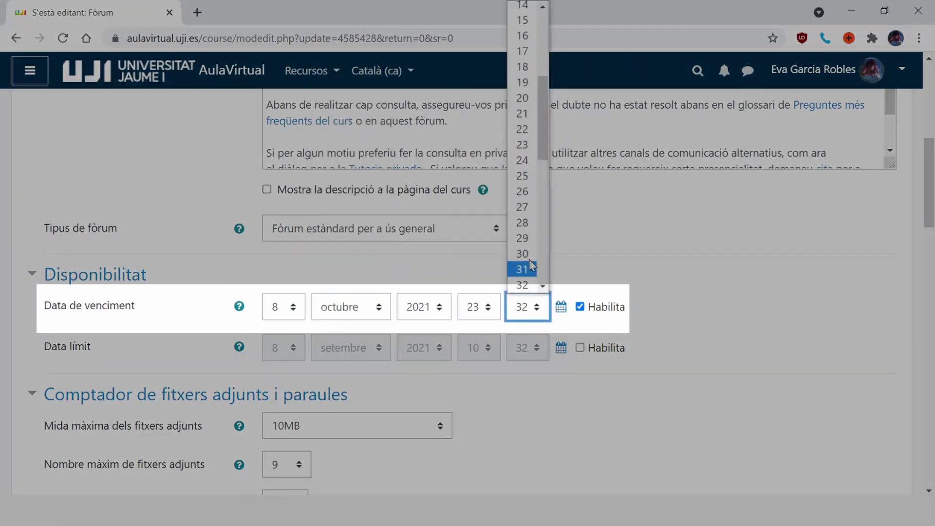
left_click(522, 284)
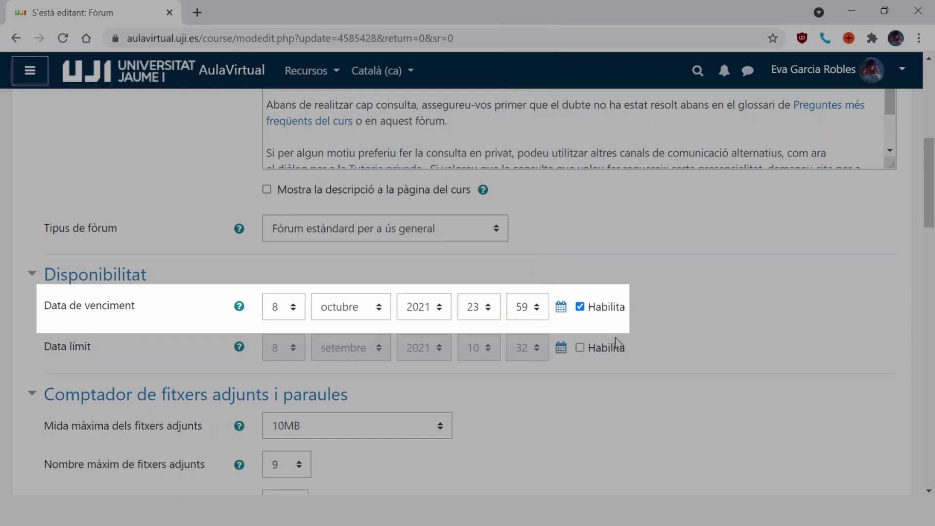
Step: Enable the forum's cut-off date (Data límit) and set it to 13 octubre 2021 at 23:59
left_click(579, 347)
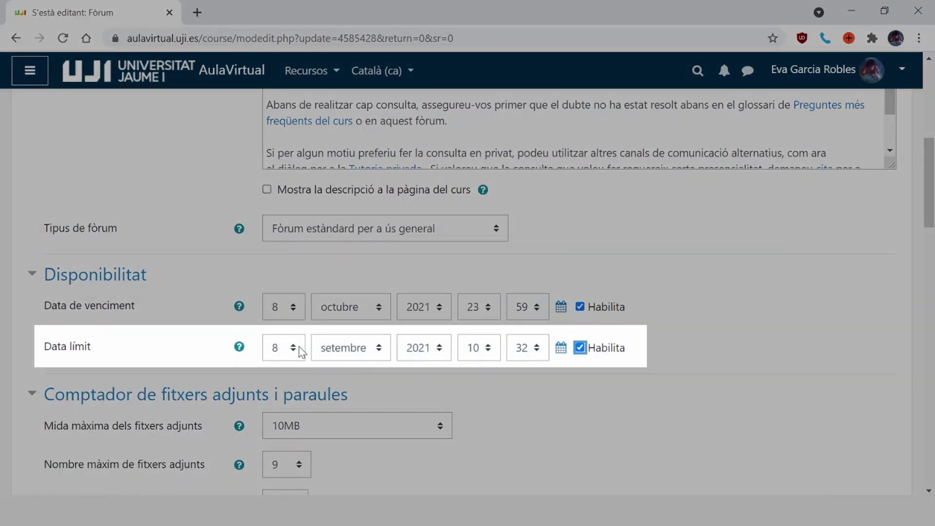
left_click(299, 351)
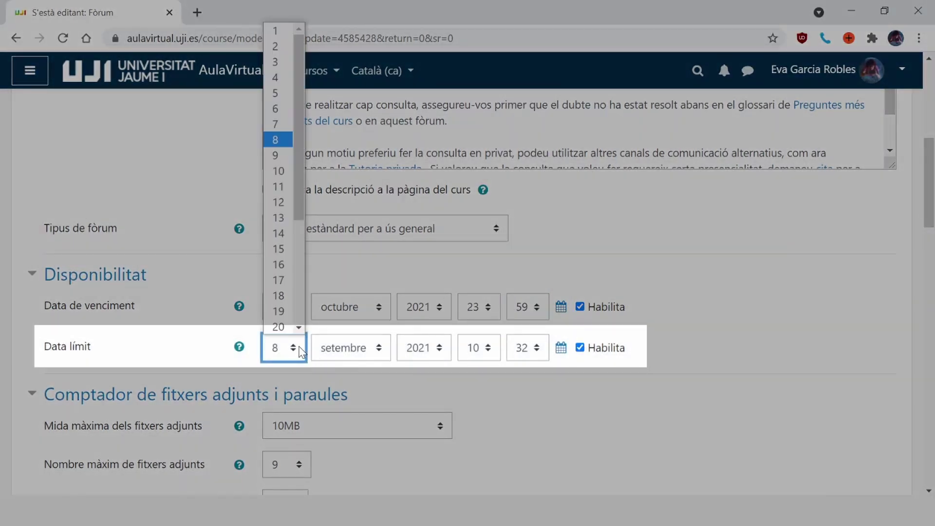
left_click(292, 218)
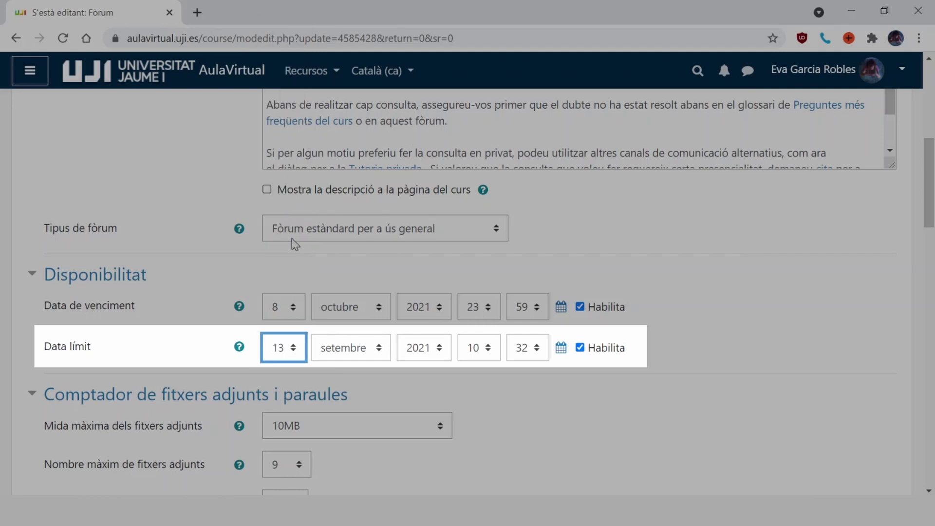
left_click(355, 346)
left_click(359, 294)
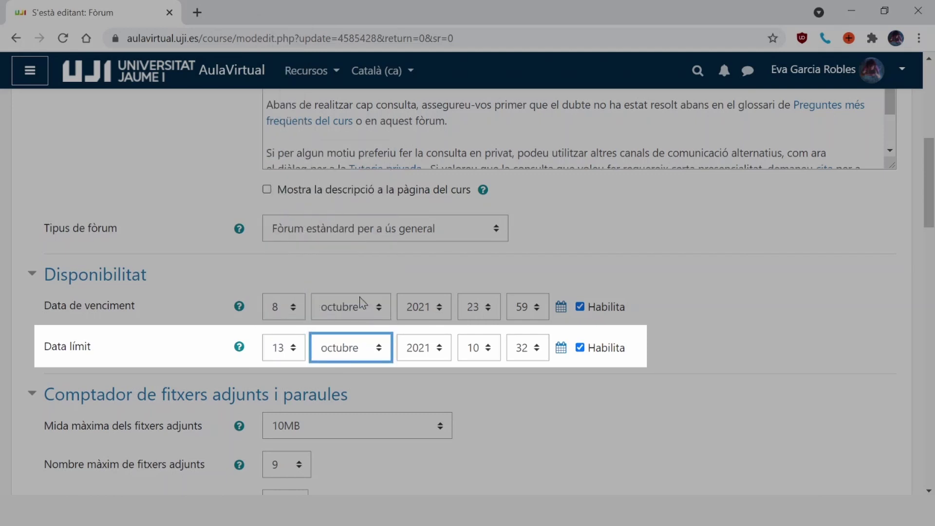
left_click(472, 352)
scroll(480, 323, "down", 2)
left_click(476, 321)
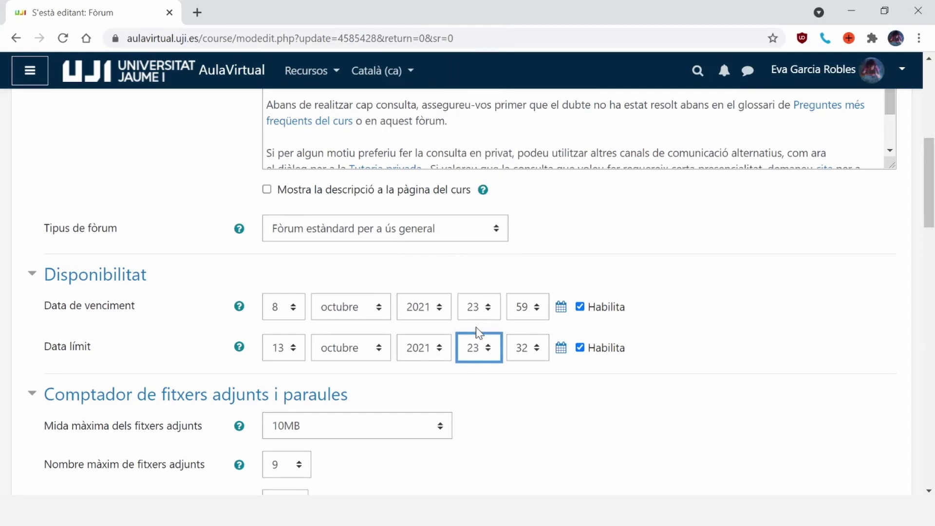
left_click(522, 349)
scroll(519, 316, "down", 5)
left_click(519, 323)
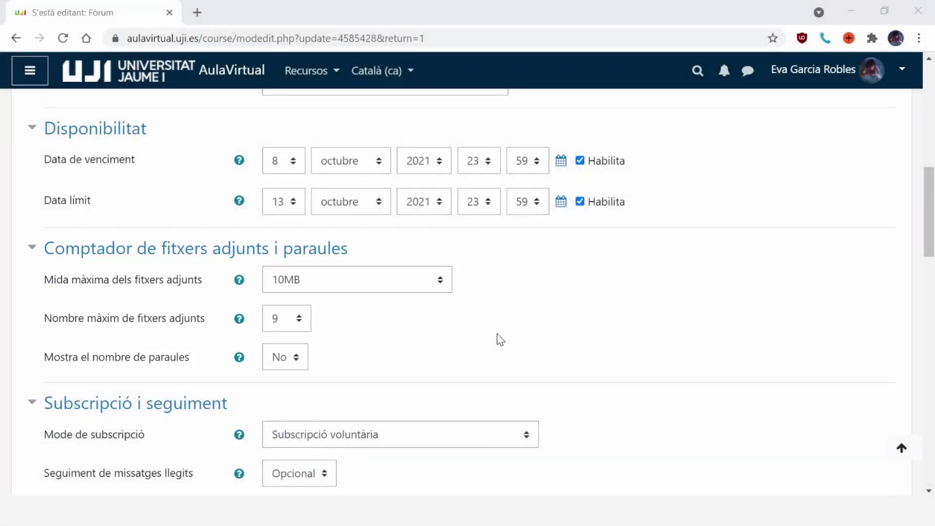
Step: Limit attachments to 1 file with a maximum size of 20MB, and set the word count display to Sí
left_click(295, 321)
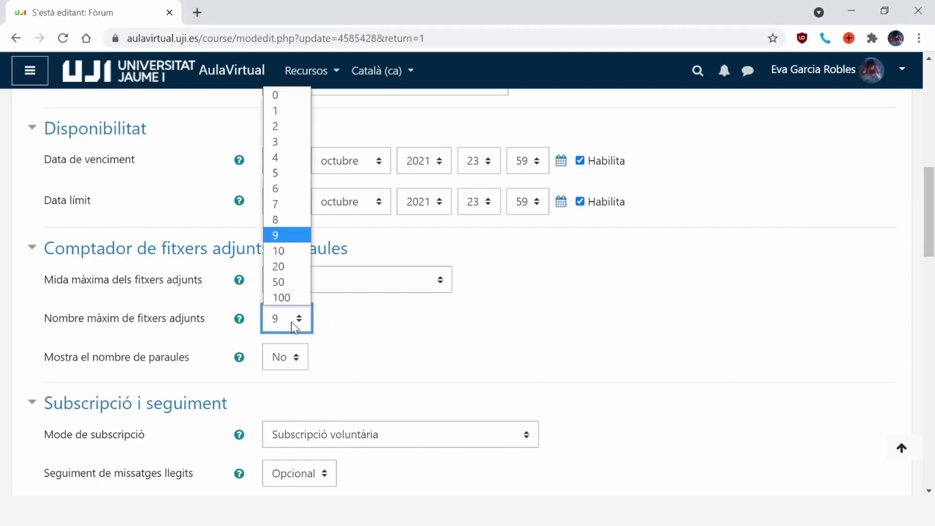
left_click(296, 119)
left_click(431, 286)
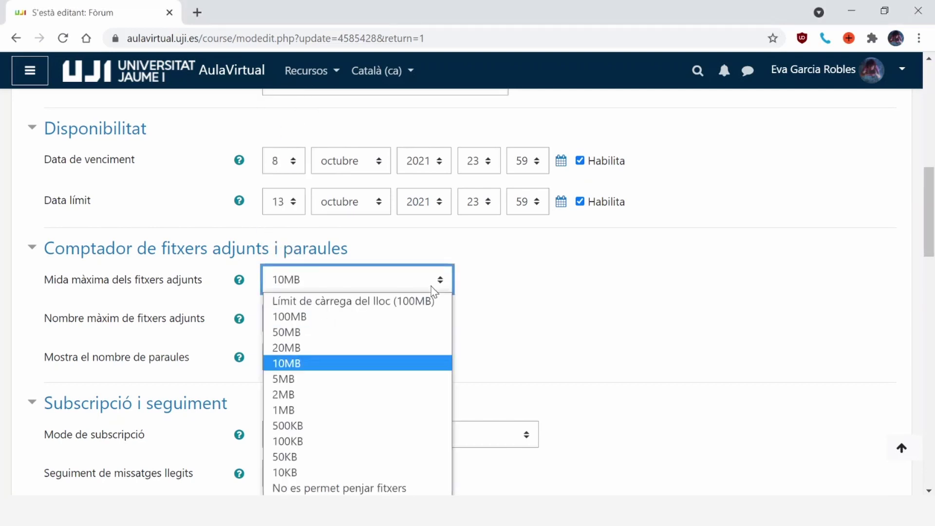
left_click(420, 349)
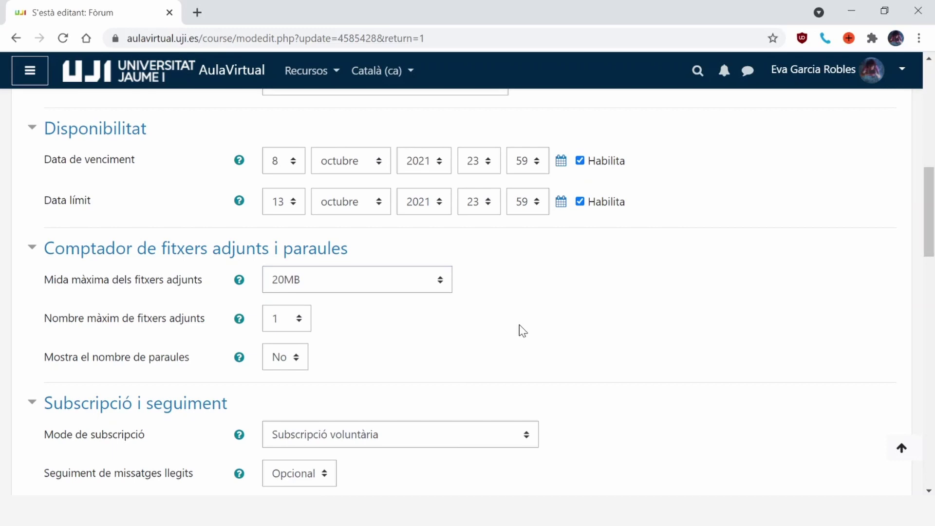
left_click(304, 356)
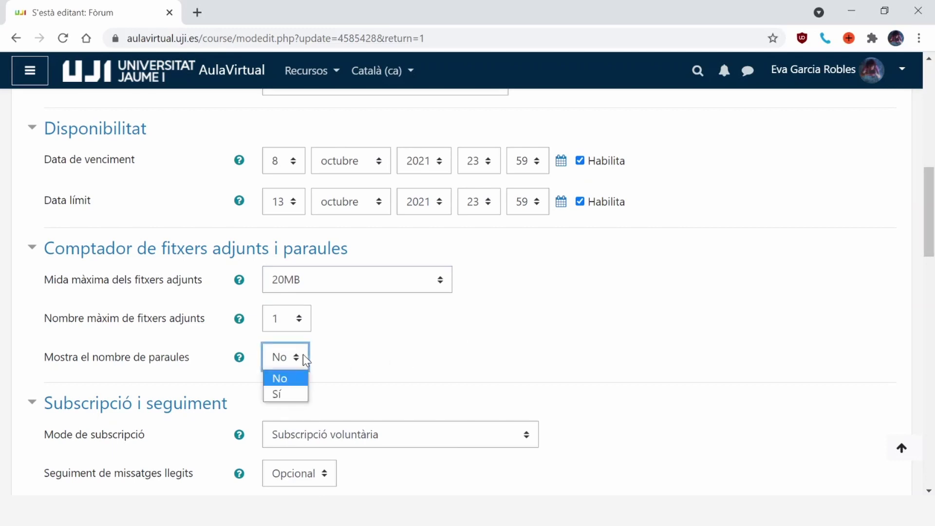
left_click(298, 393)
left_click(417, 371)
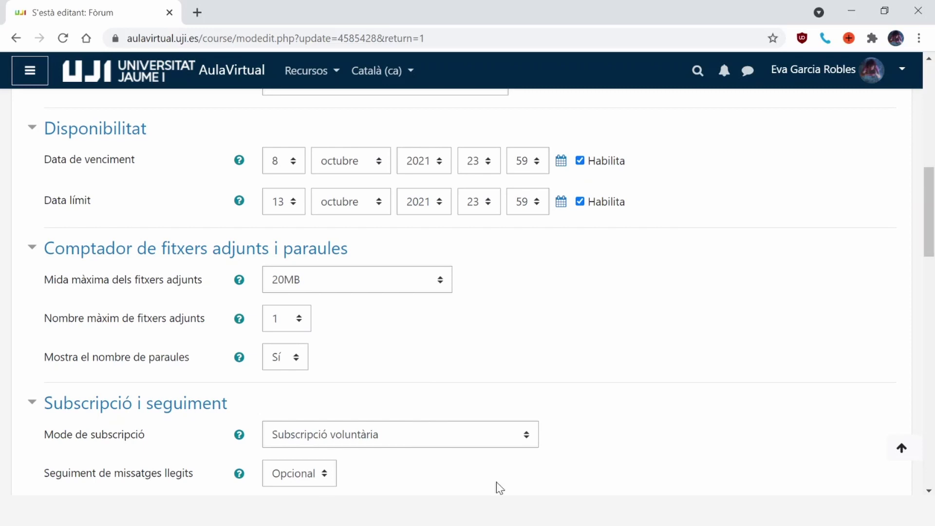
Step: Examine the available subscription modes and the read-message tracking options without changing them
scroll(516, 475, "down", 3)
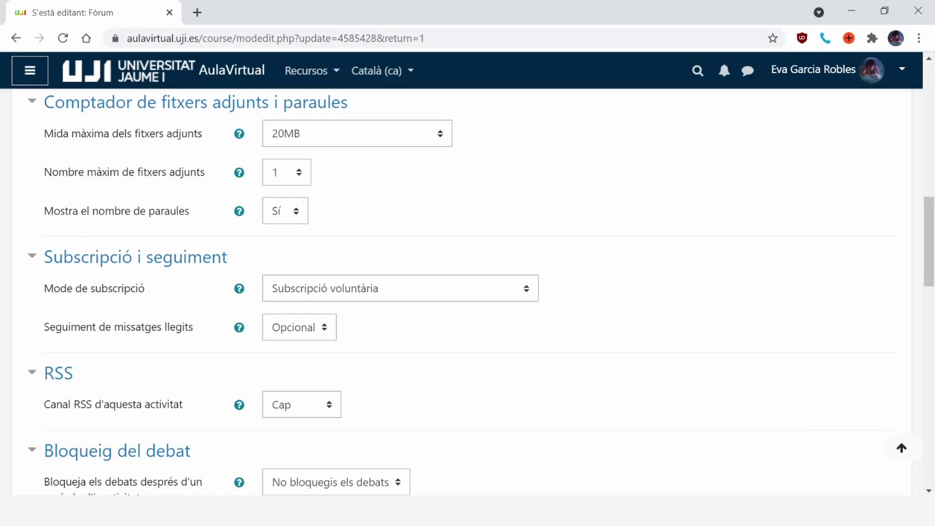
left_click(534, 289)
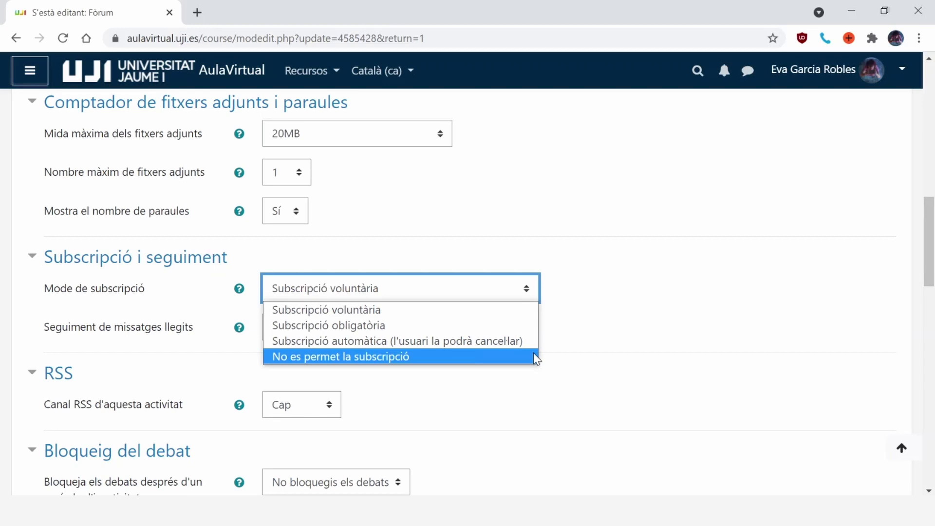
left_click(555, 349)
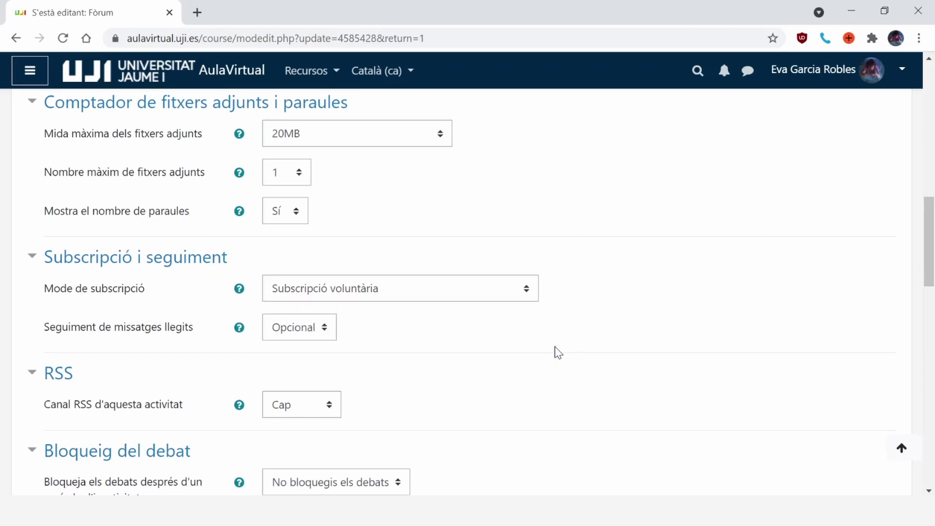
left_click(332, 336)
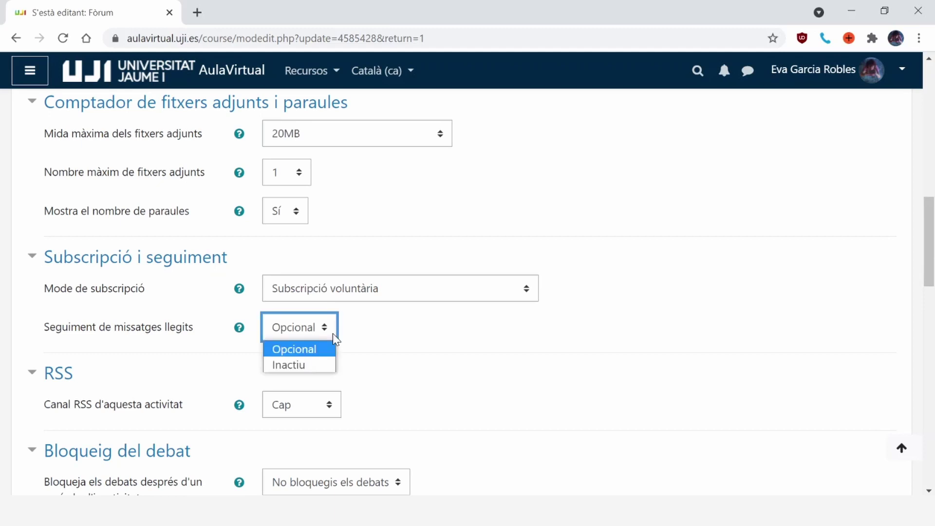
left_click(381, 339)
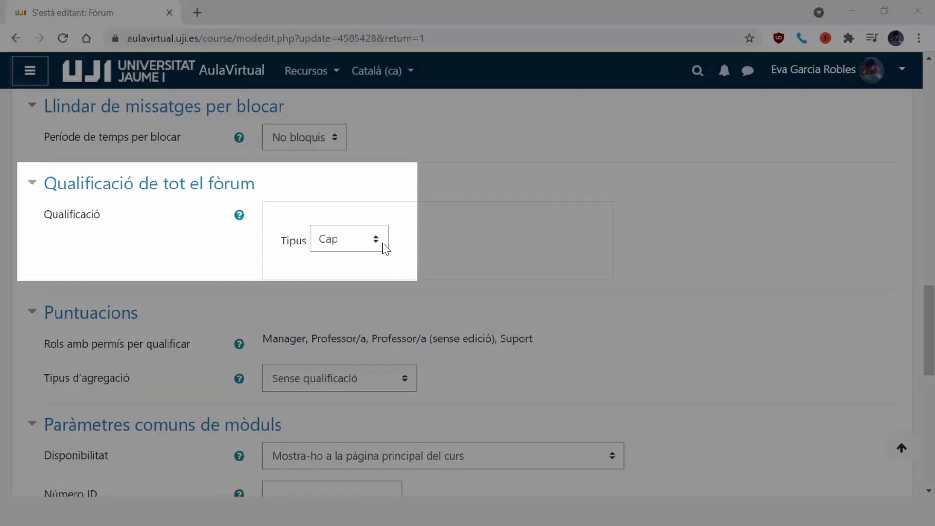
Step: Examine the grading types for the whole forum and the aggregation types for message ratings
left_click(382, 243)
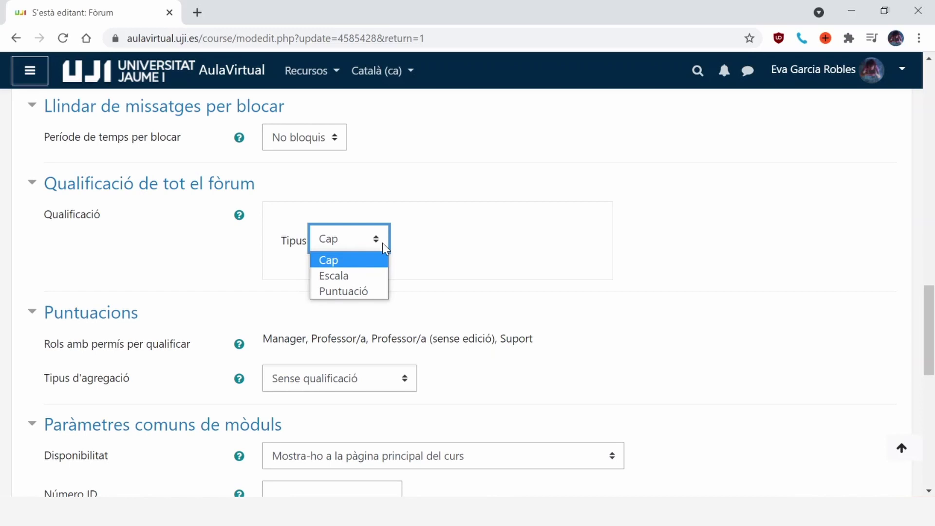
left_click(382, 244)
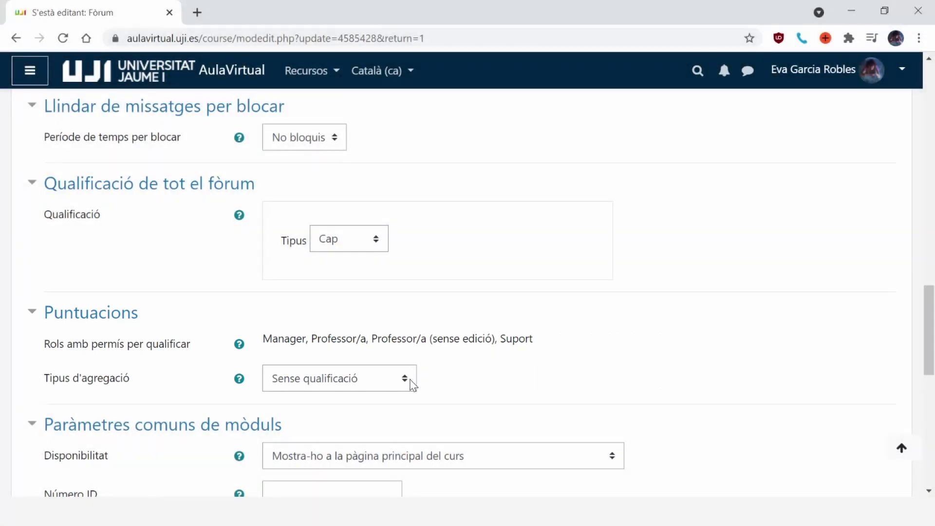
left_click(411, 379)
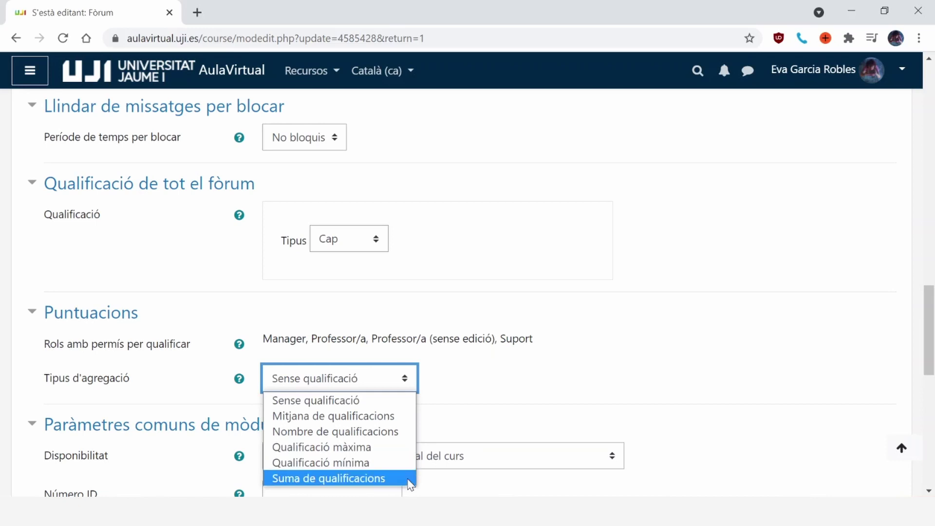
Step: Save the forum's settings and return to the course page
scroll(451, 383, "down", 10)
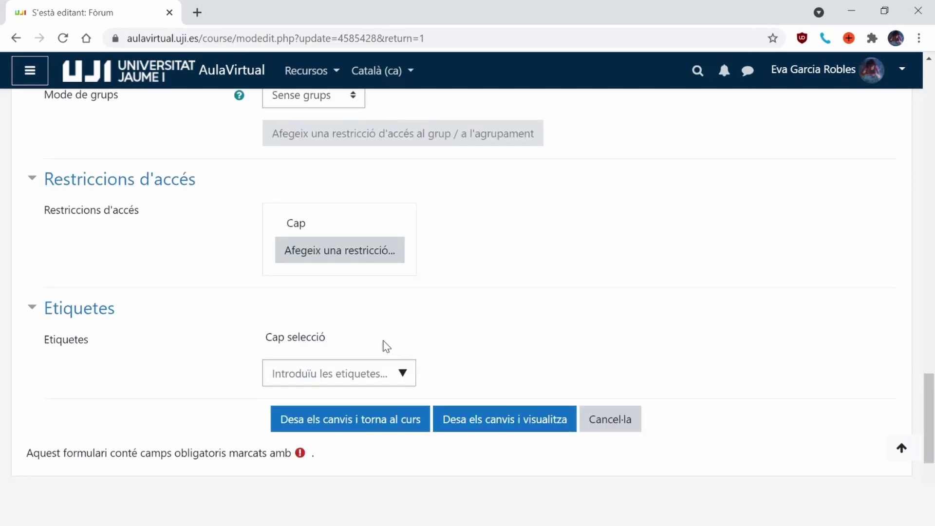
left_click(406, 429)
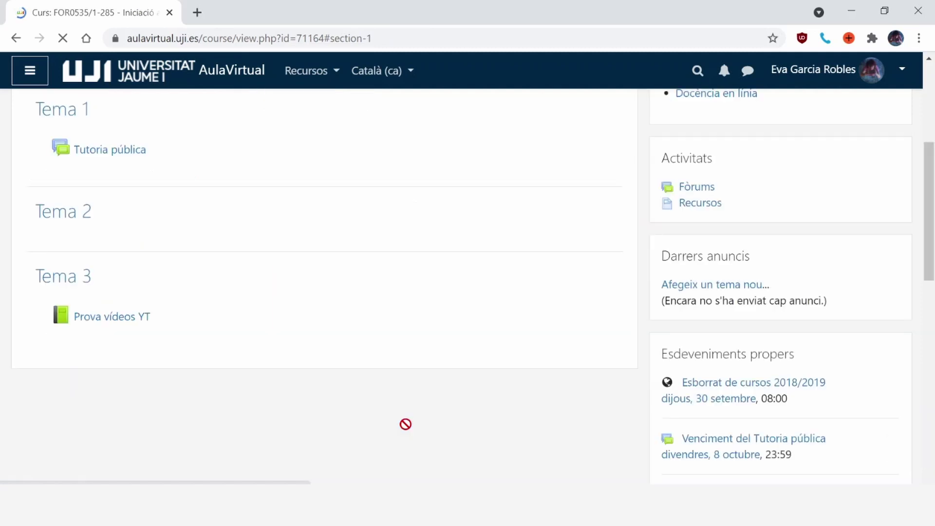